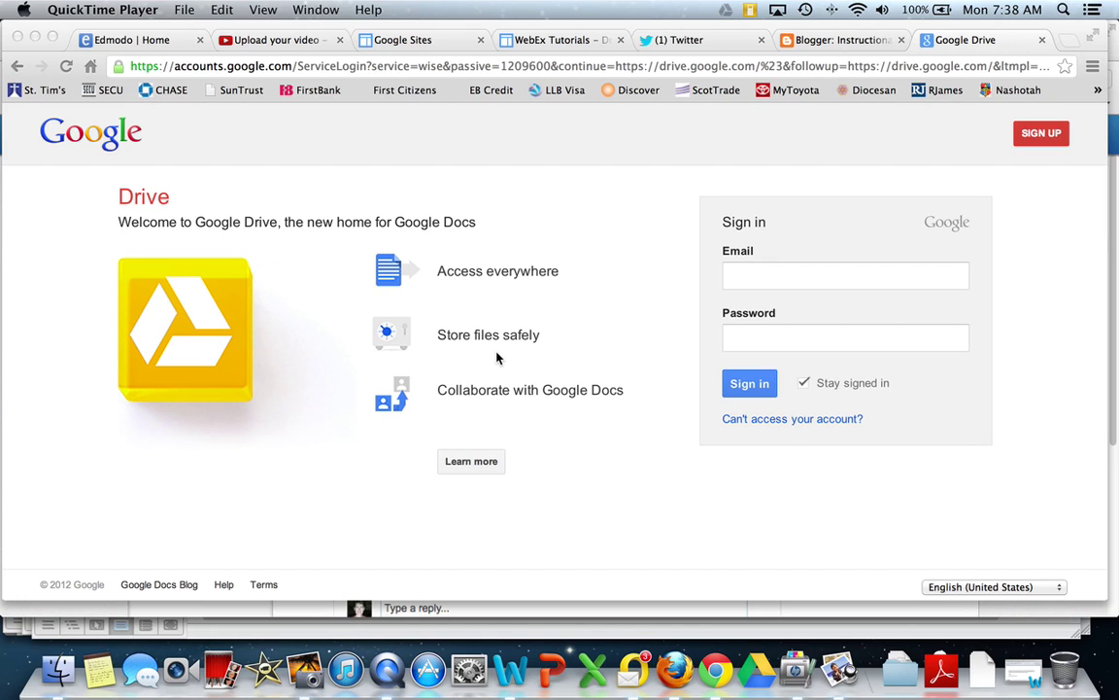
Step: Load drive.google in the browser's address bar
left_click(372, 69)
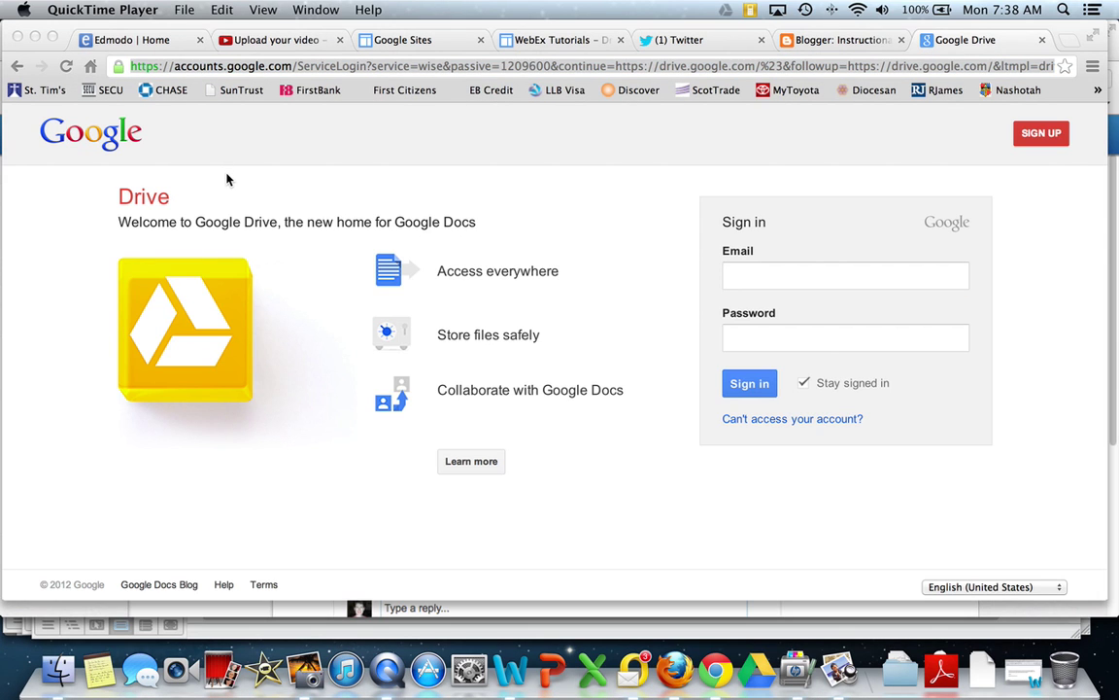
left_click(305, 68)
key("BackSpace")
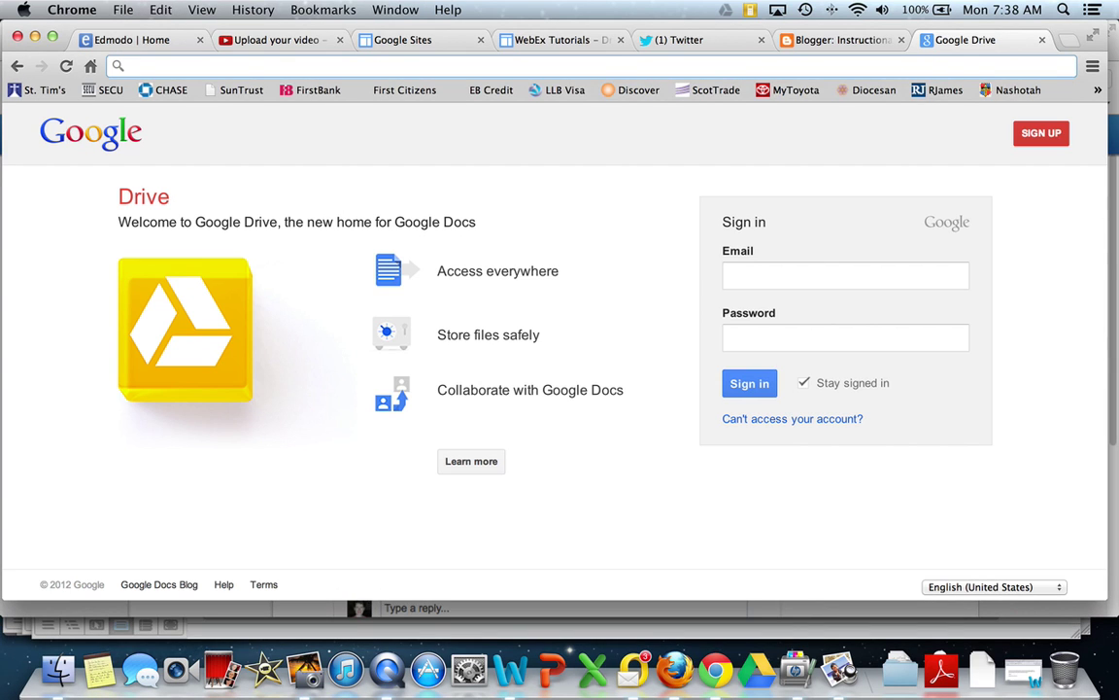
type("drive.google")
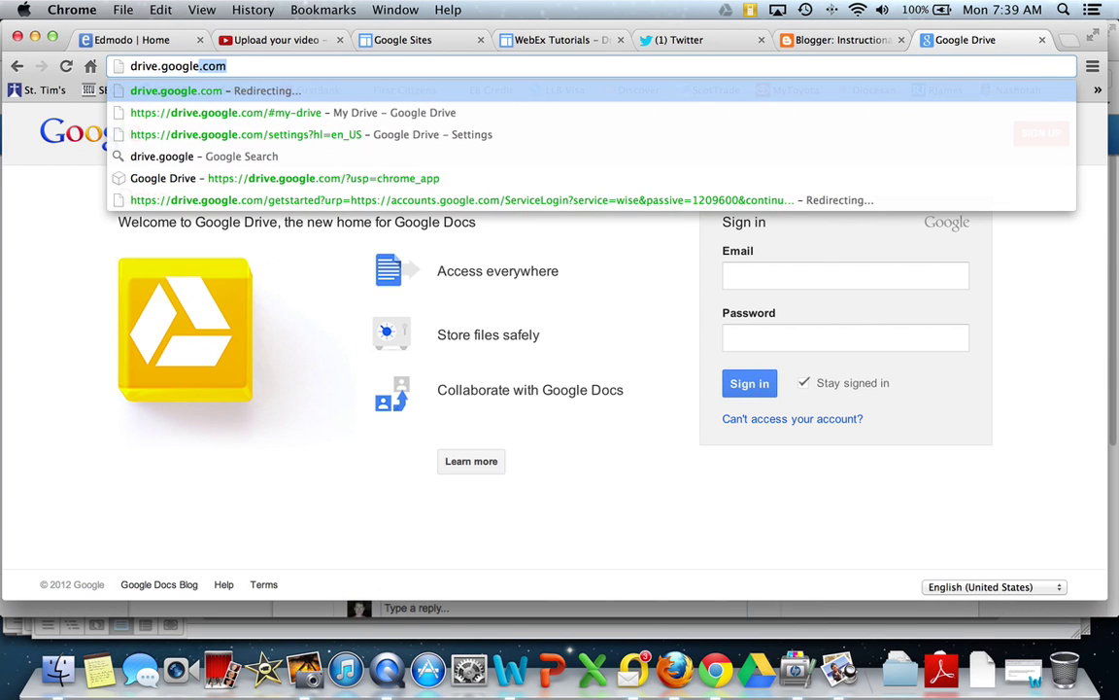
key("Return")
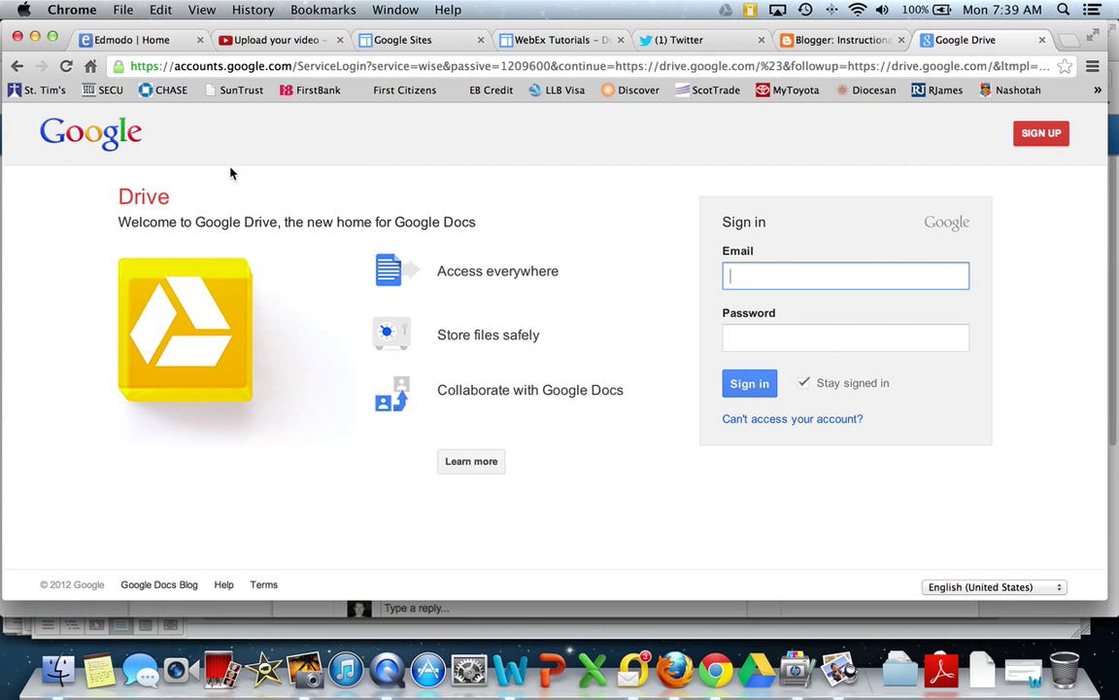
key("ctrl+super+Escape")
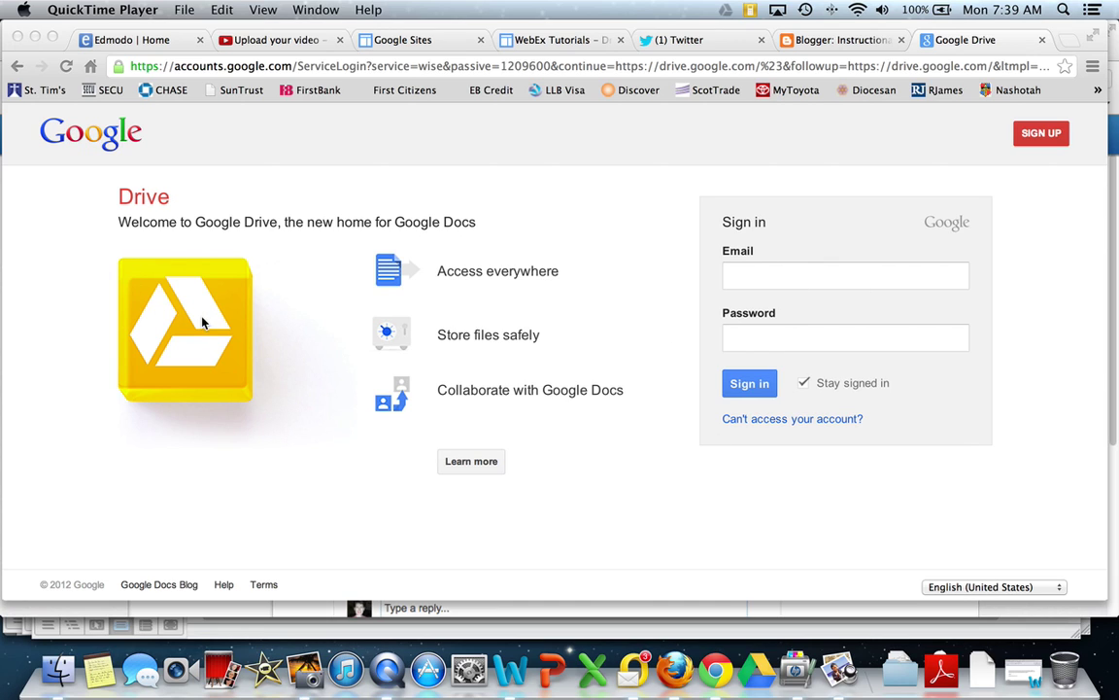
Step: Open the Learn more overview page and scroll through it and back to the top
left_click(474, 467)
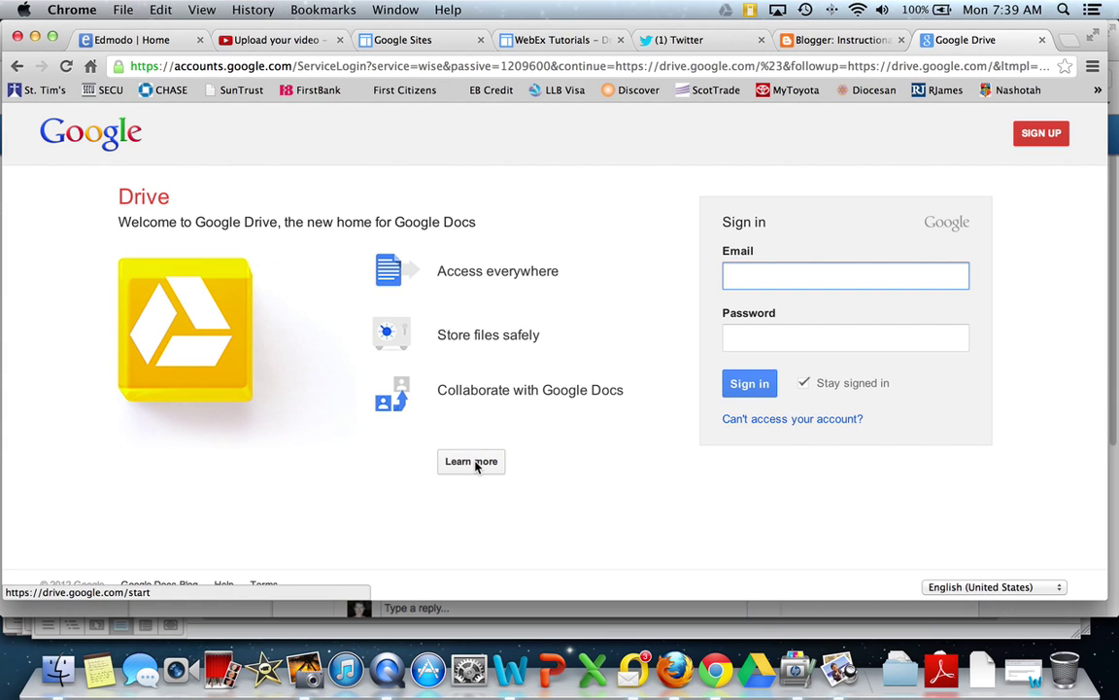
left_click(475, 464)
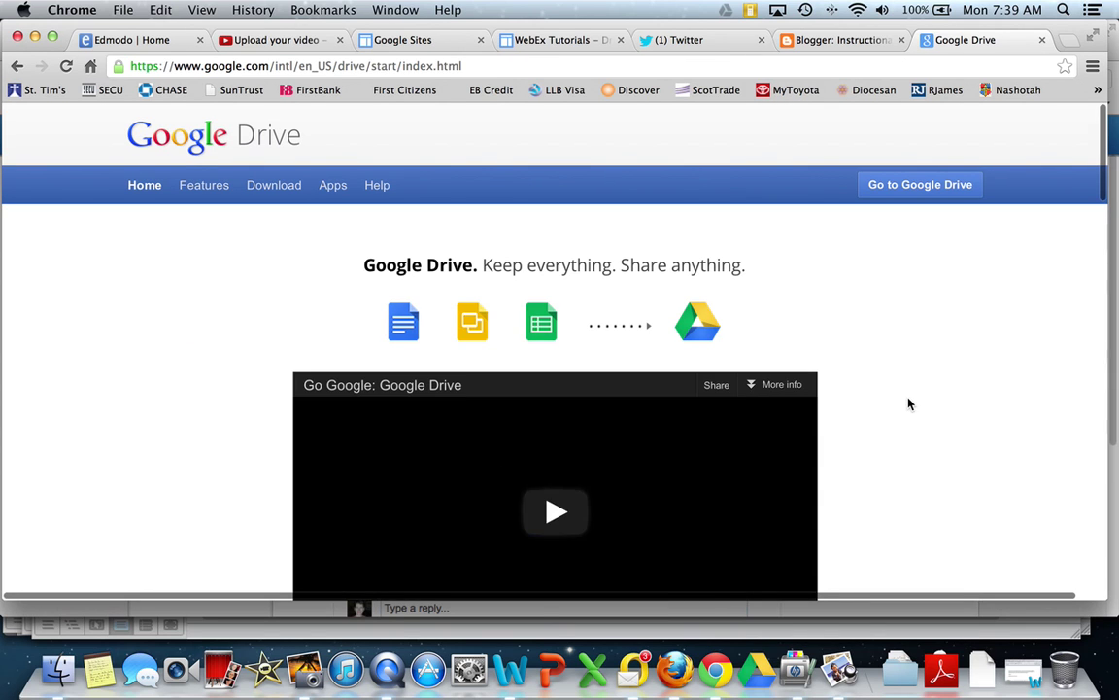
scroll(910, 404, "down", 4)
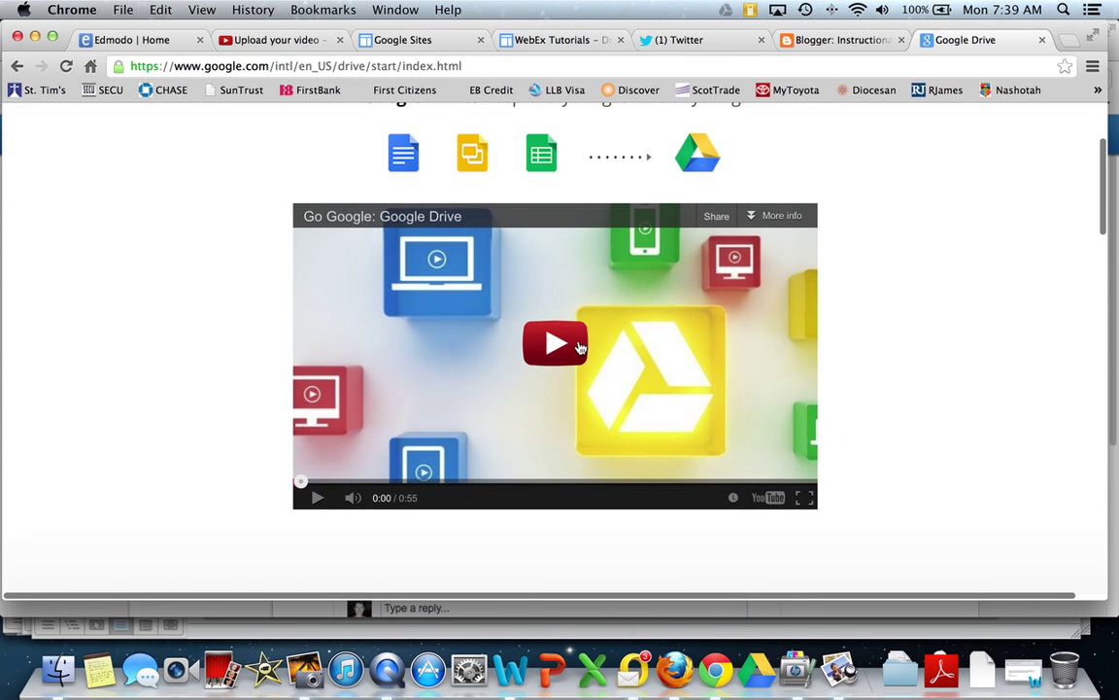
scroll(918, 390, "down", 10)
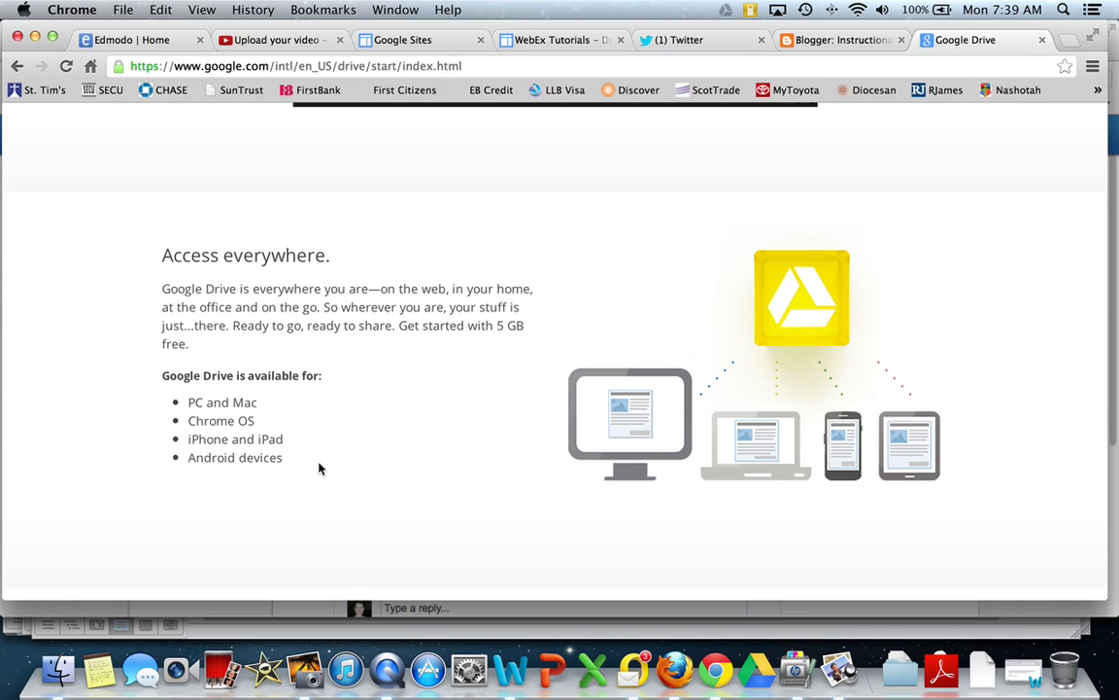
scroll(318, 469, "down", 5)
scroll(319, 468, "down", 8)
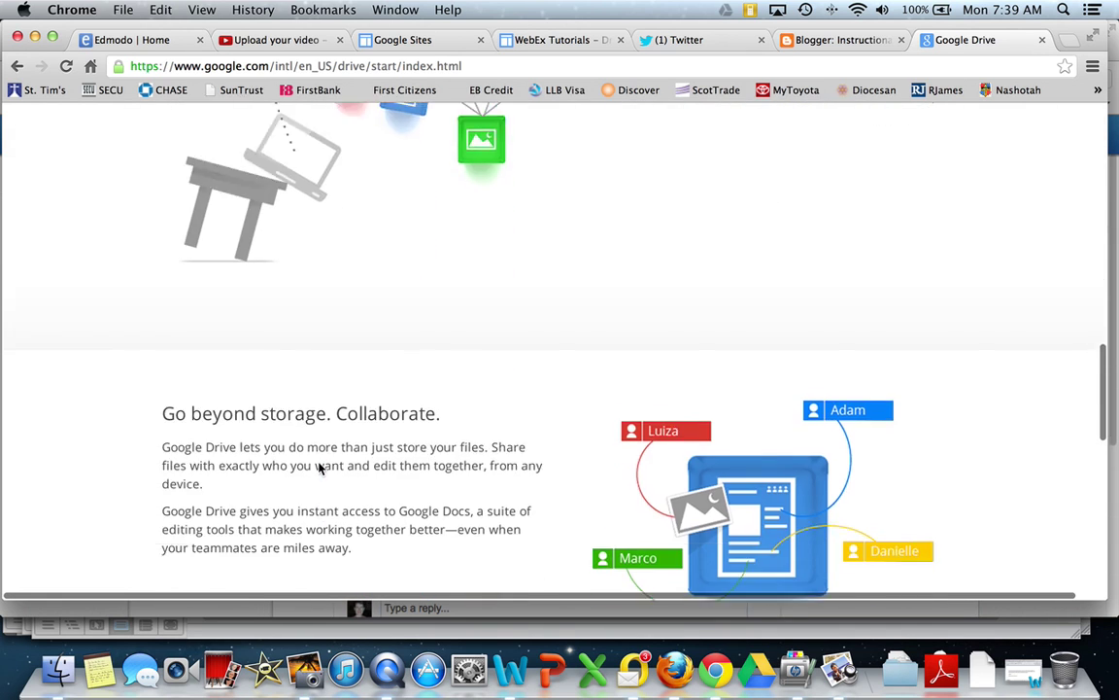
scroll(318, 468, "down", 6)
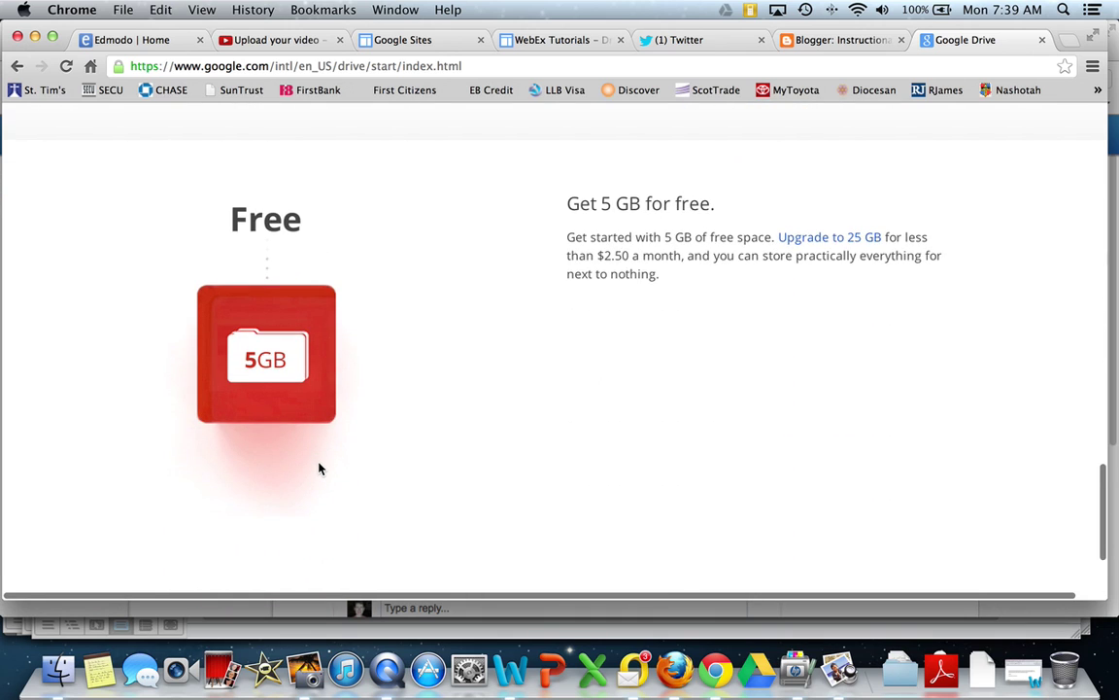
scroll(319, 468, "down", 3)
scroll(319, 469, "up", 3)
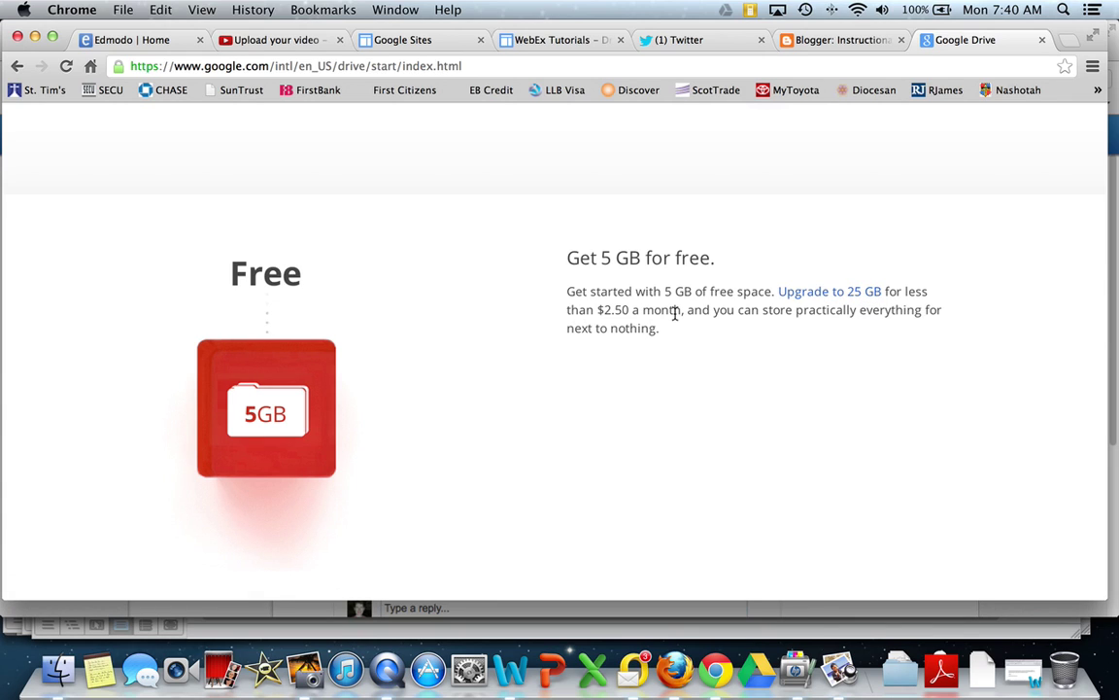
scroll(675, 315, "up", 15)
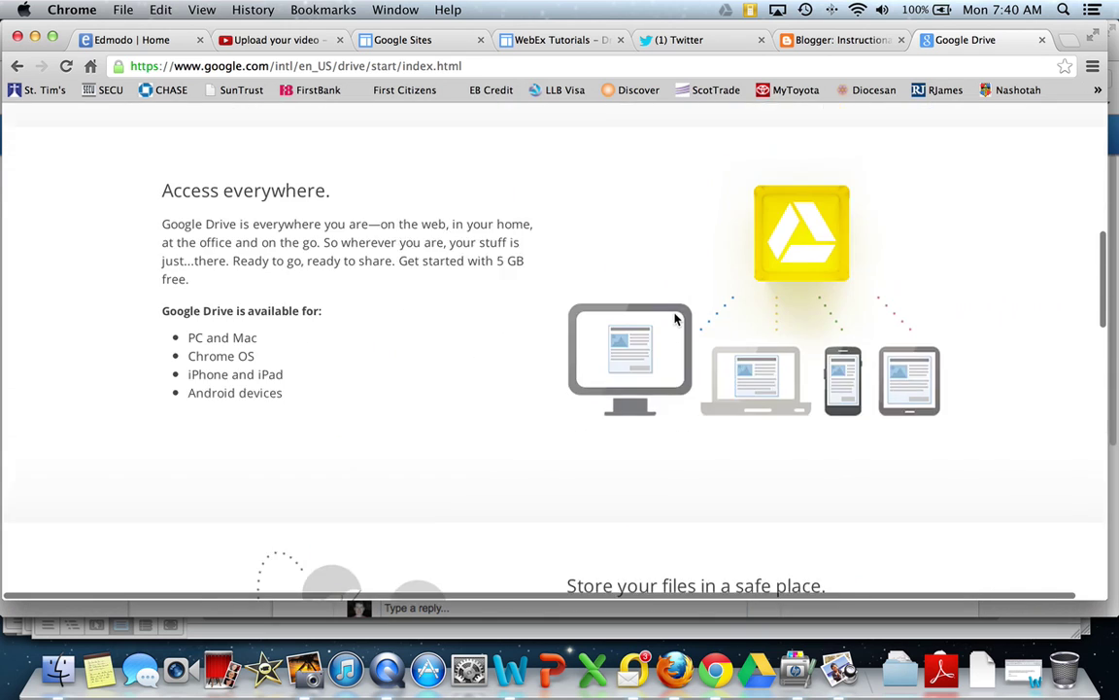
scroll(676, 315, "up", 5)
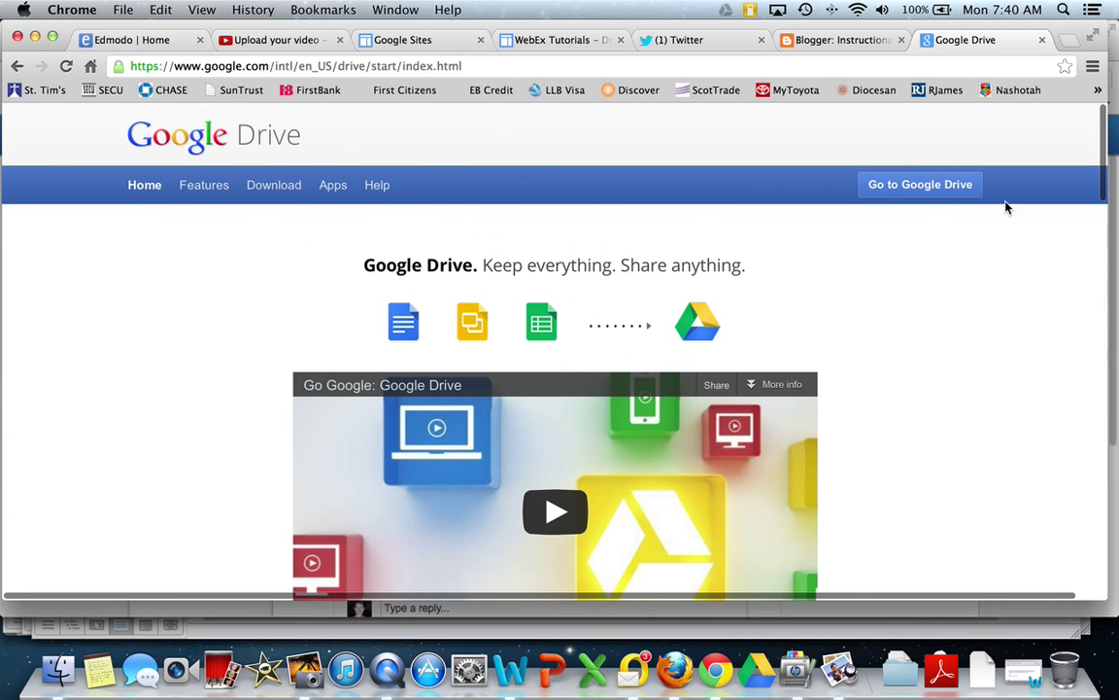
Step: From the overview page, go to Google Drive sign-in and enter the account e-mail and password
left_click(920, 196)
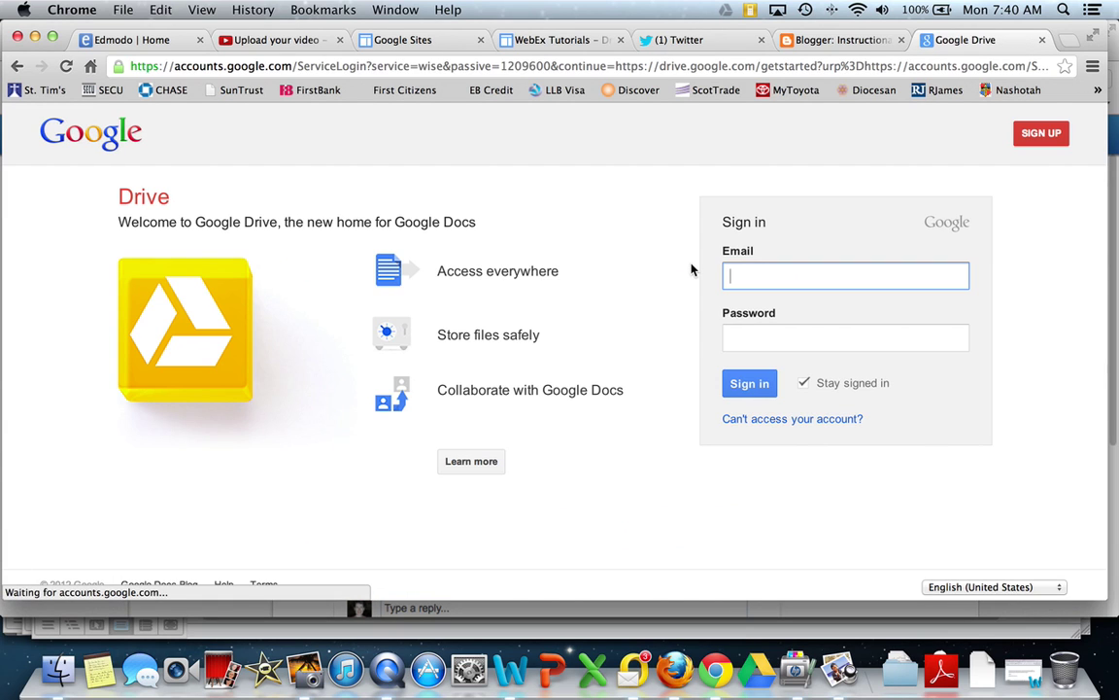
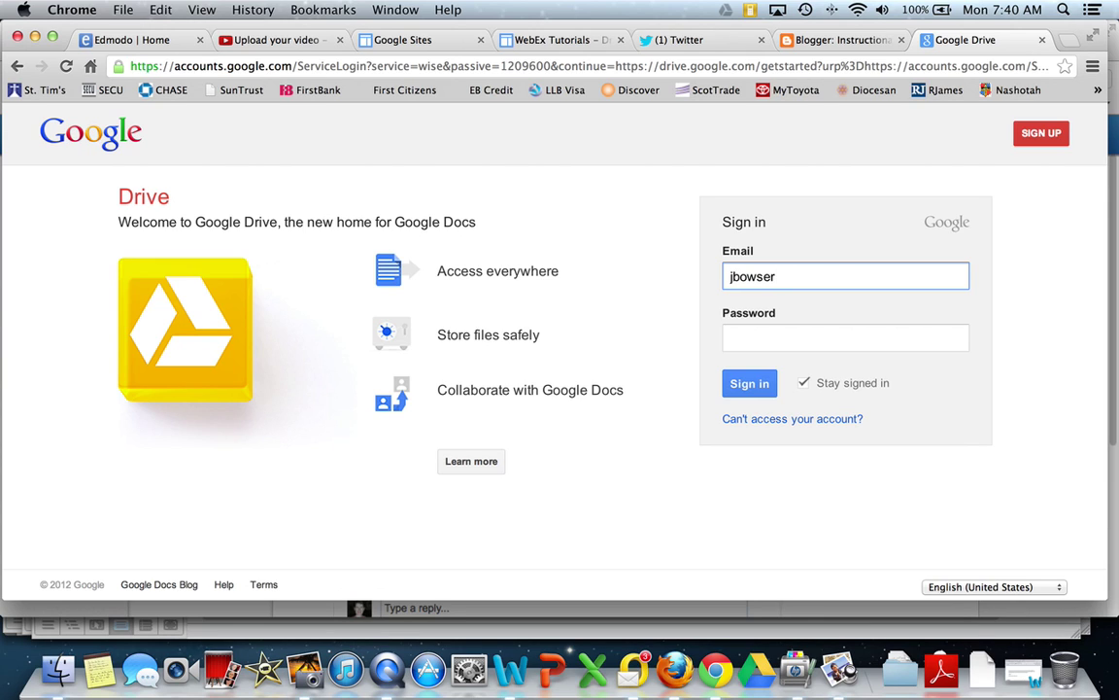
key("Tab")
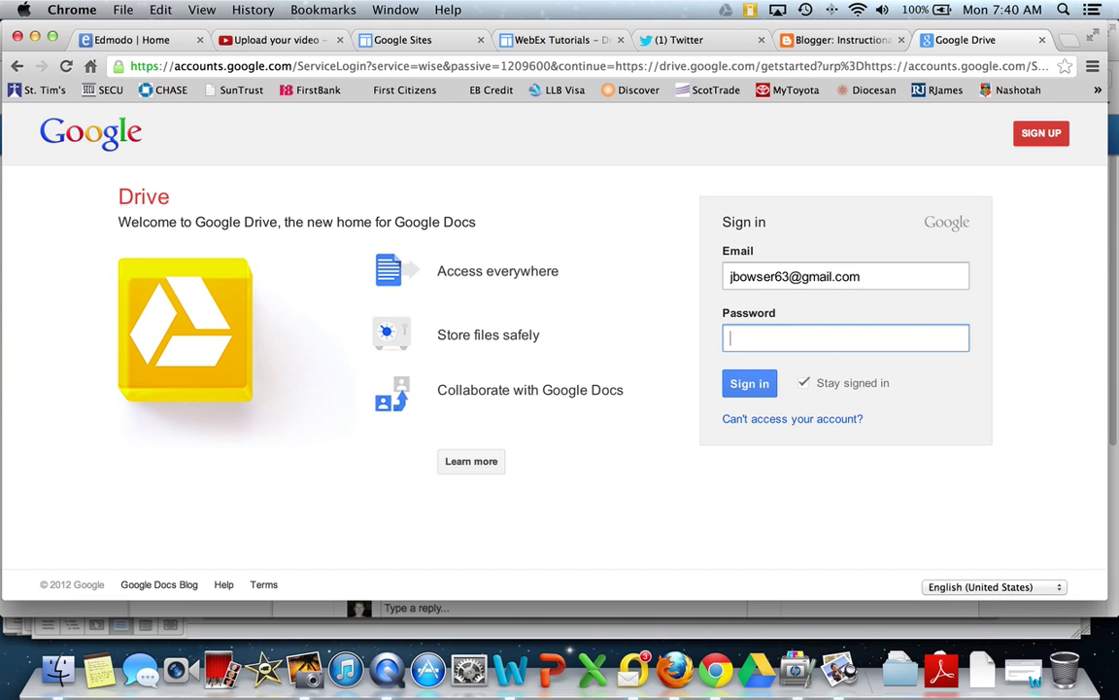
type("••••••")
Step: Sign in to My Drive and open the Upload menu beside CREATE
left_click(753, 382)
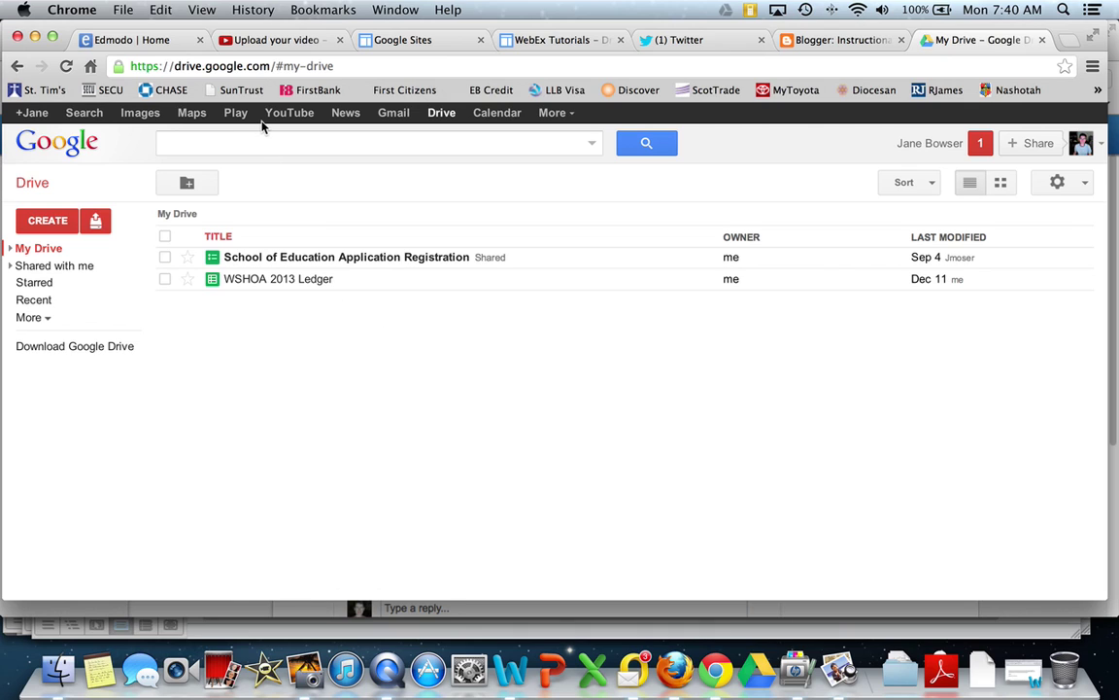
key("super+Tab")
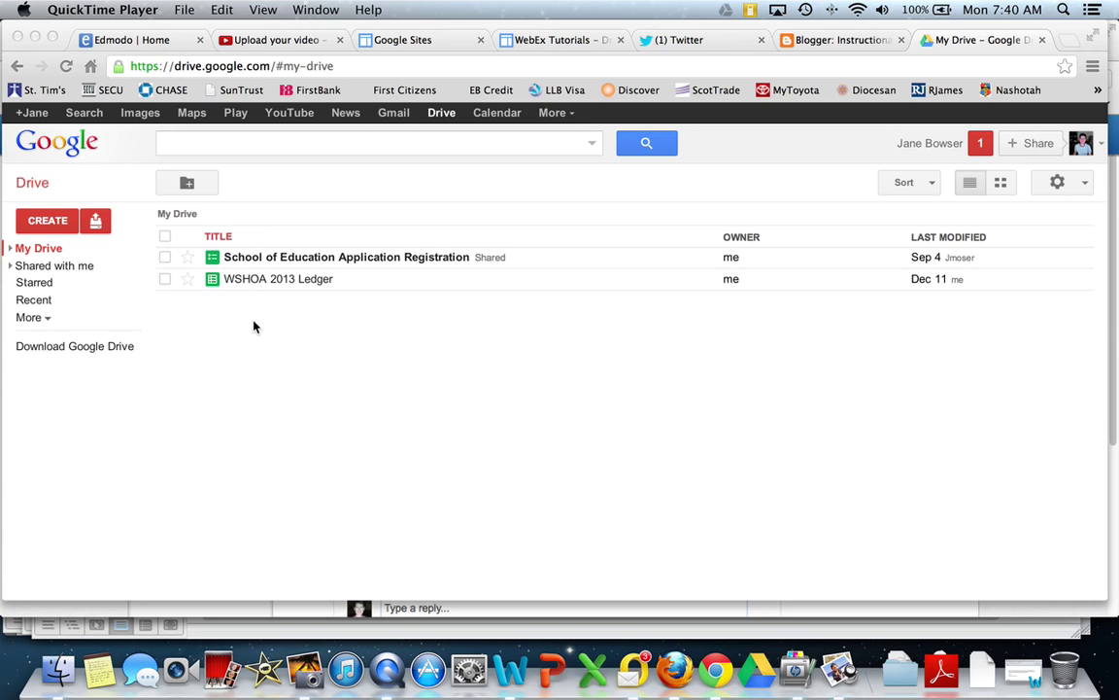
left_click(95, 222)
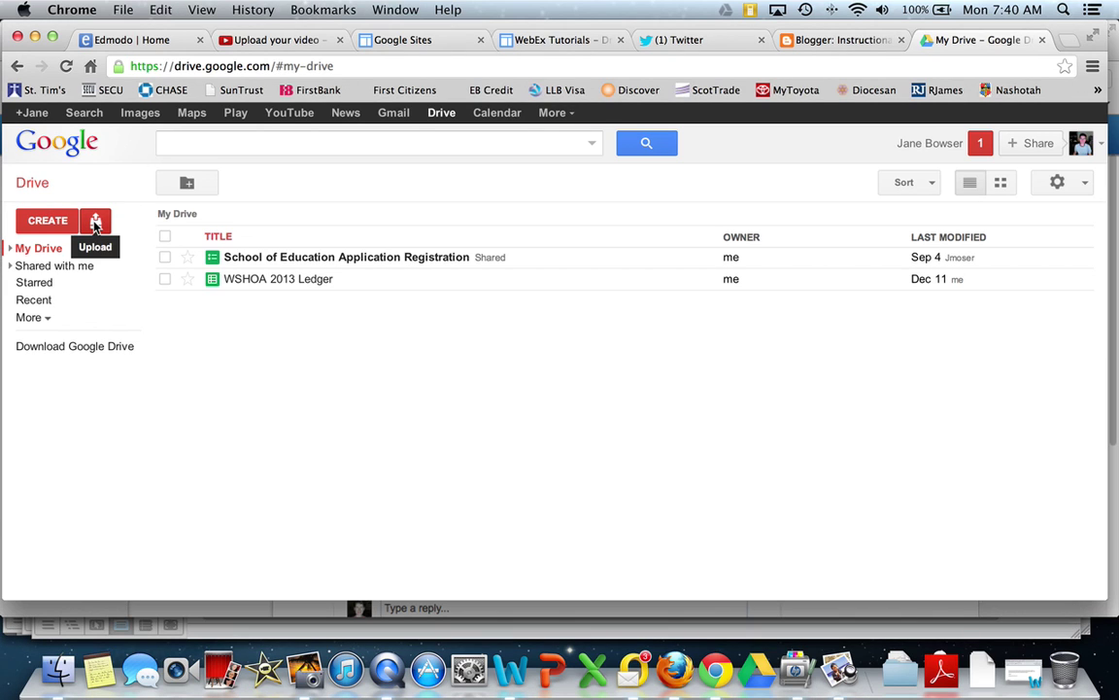
left_click(95, 222)
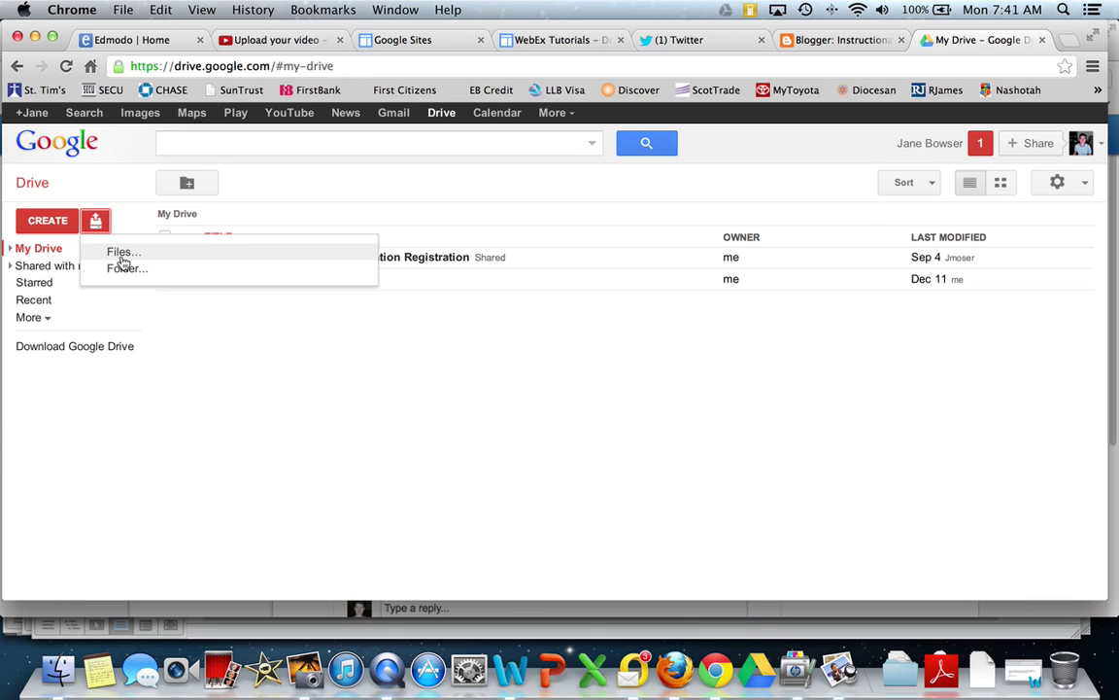
Step: Upload Blogger Rubric.pdf from the Documents folder as a file into My Drive
left_click(117, 251)
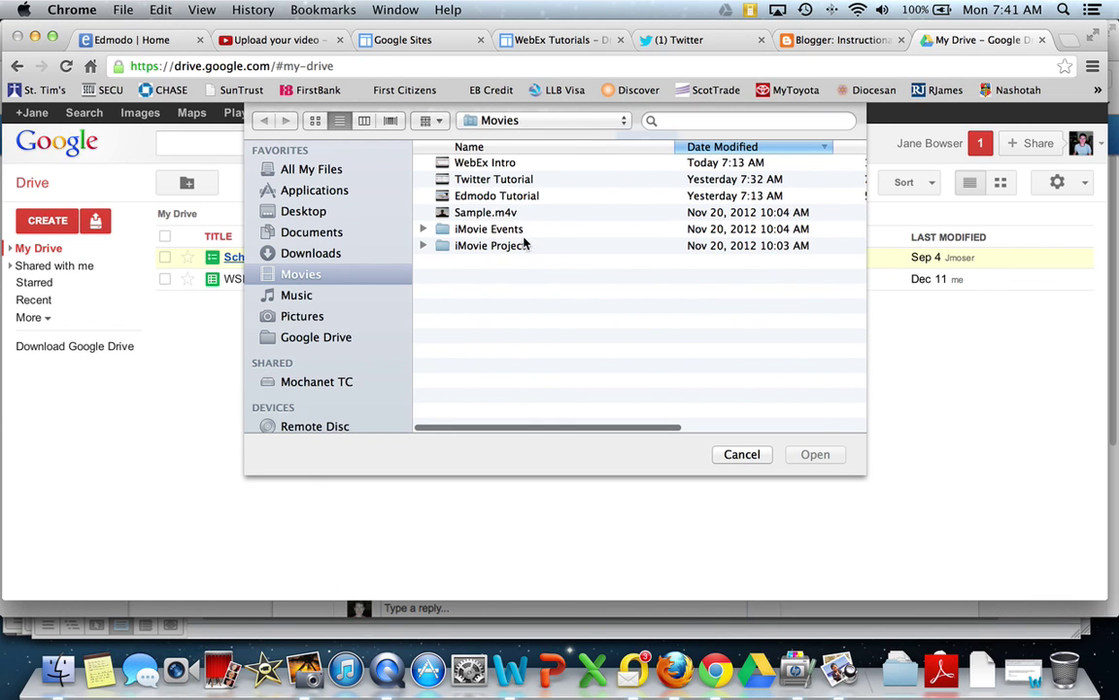
left_click(311, 233)
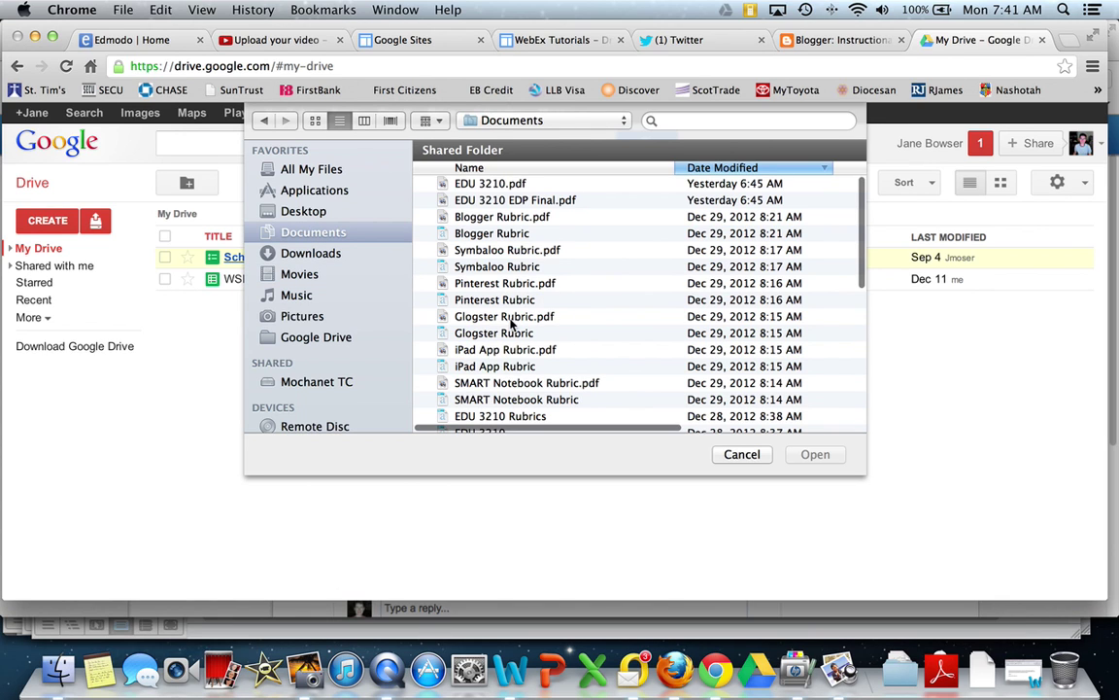
left_click(501, 220)
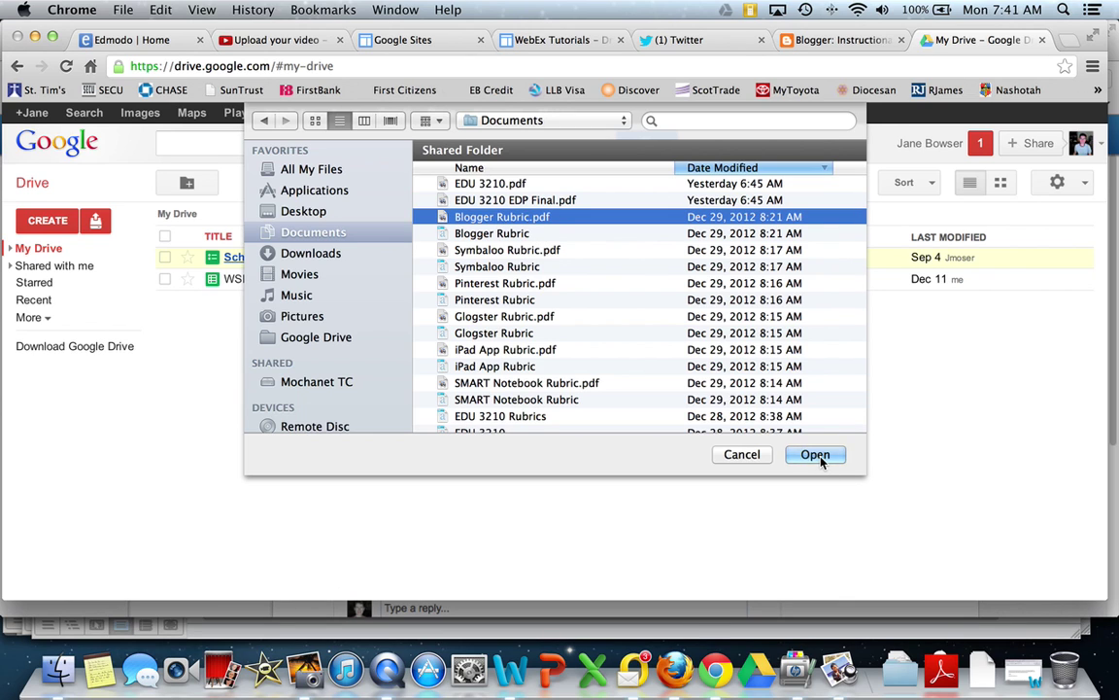
left_click(818, 456)
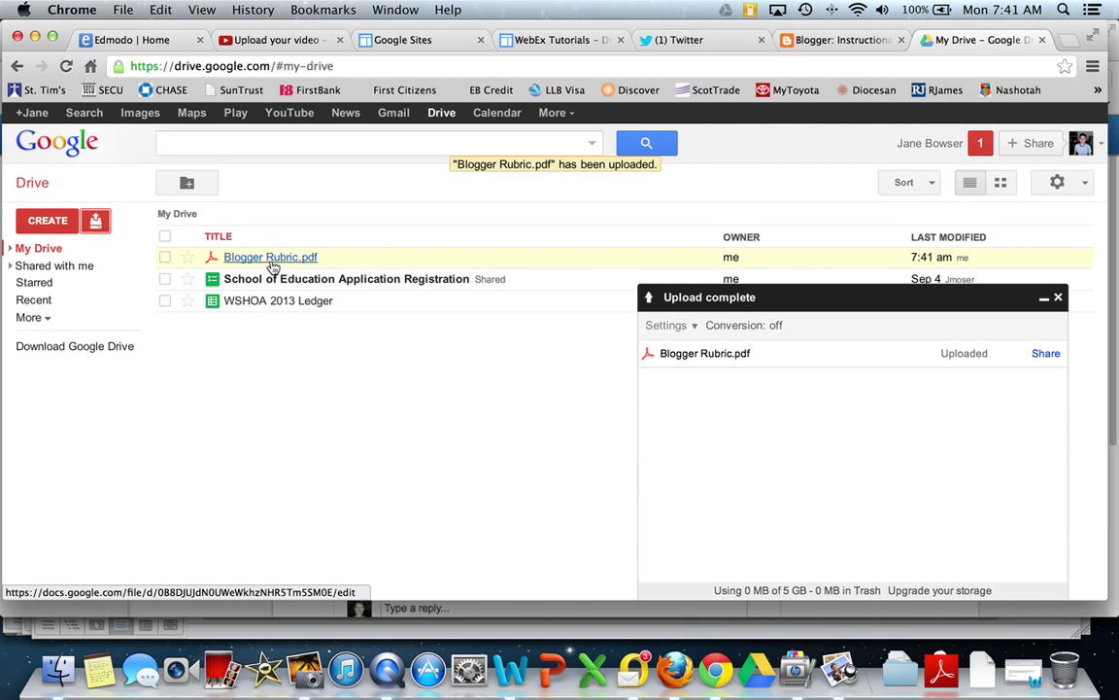
Step: Close the Upload complete panel and tick the checkbox for Blogger Rubric.pdf
left_click(1060, 301)
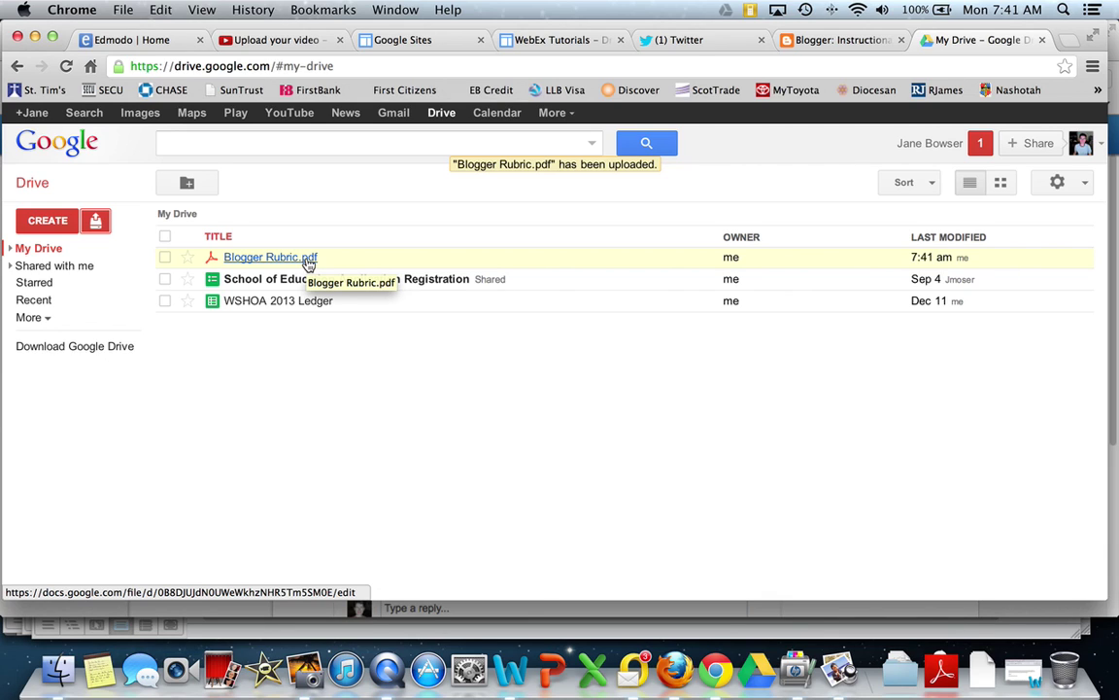
left_click(165, 259)
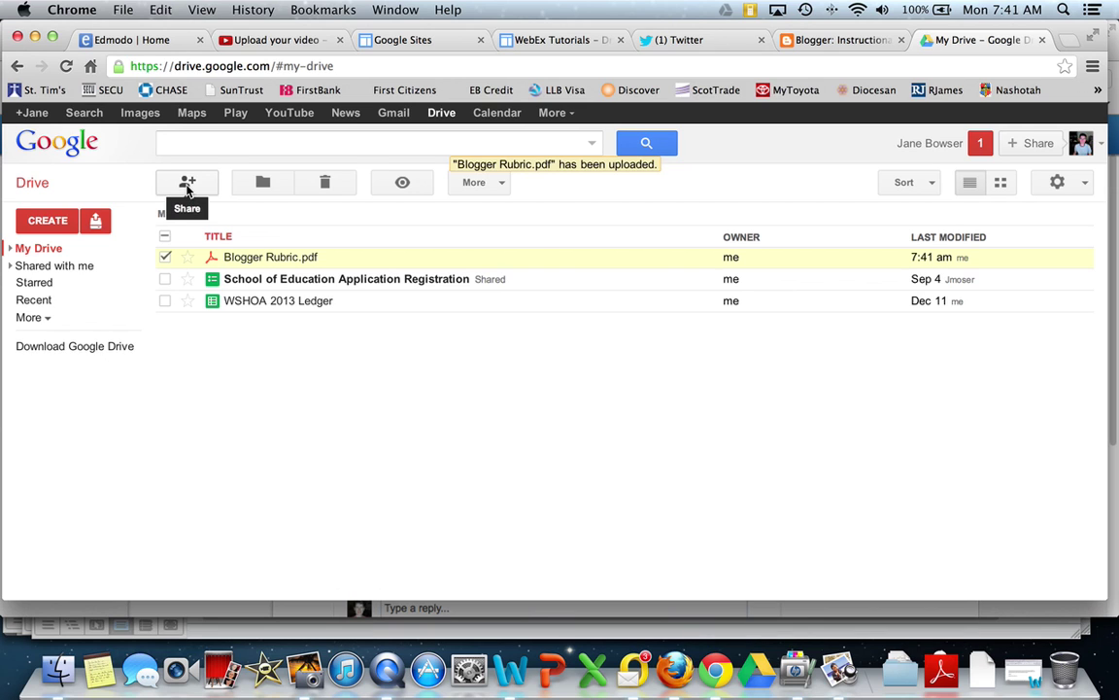
Step: Open the Sharing settings for the selected Blogger Rubric.pdf
left_click(188, 186)
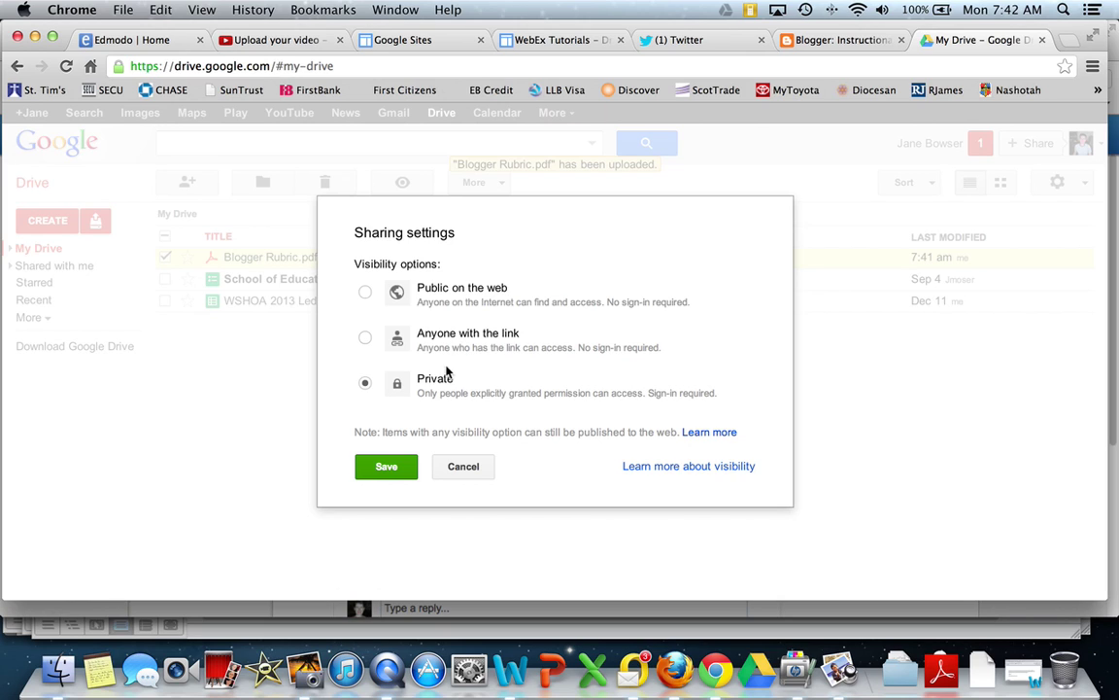
Step: Set Blogger Rubric.pdf visibility to Anyone with the link with Can view access, and save
left_click(365, 338)
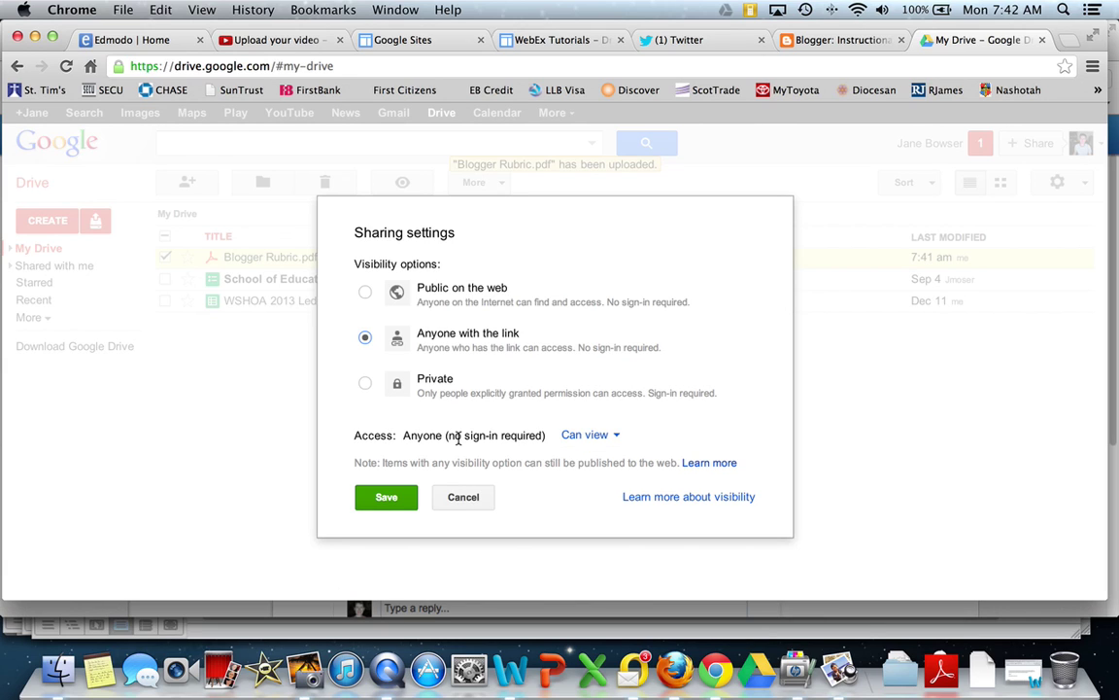
left_click(575, 439)
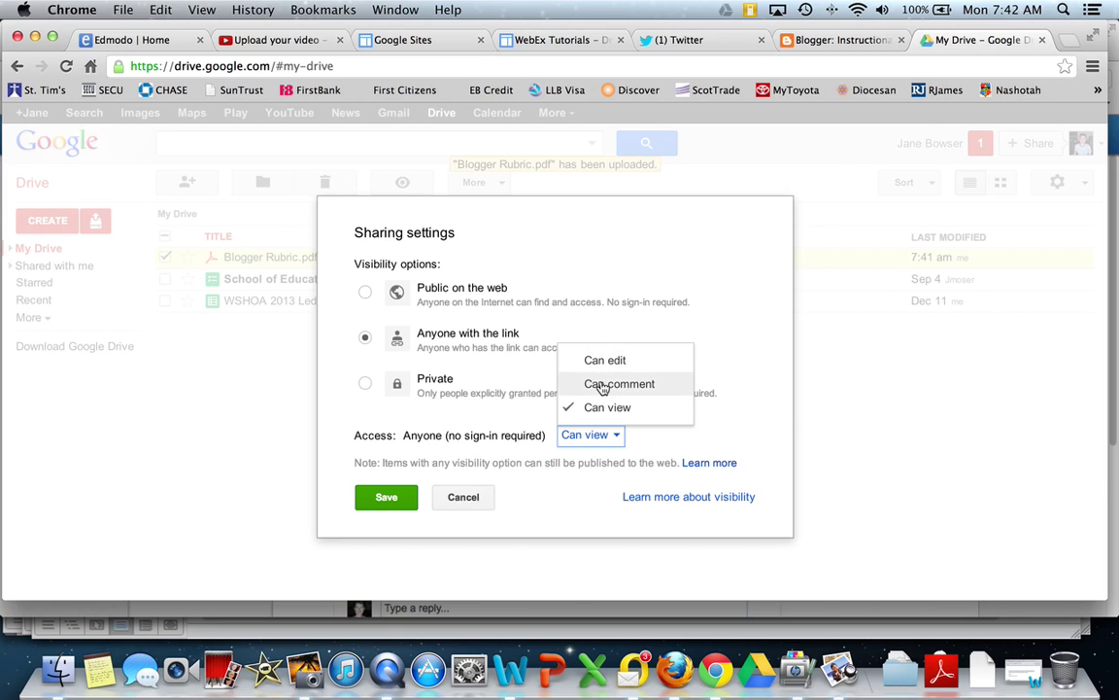
left_click(602, 412)
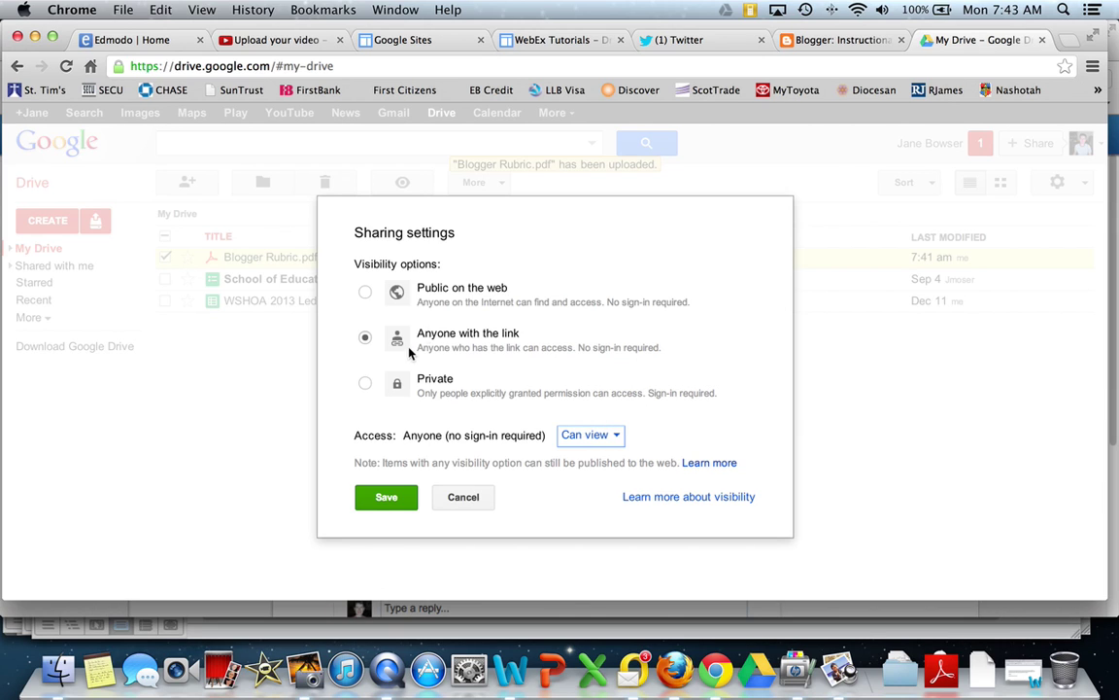
left_click(386, 497)
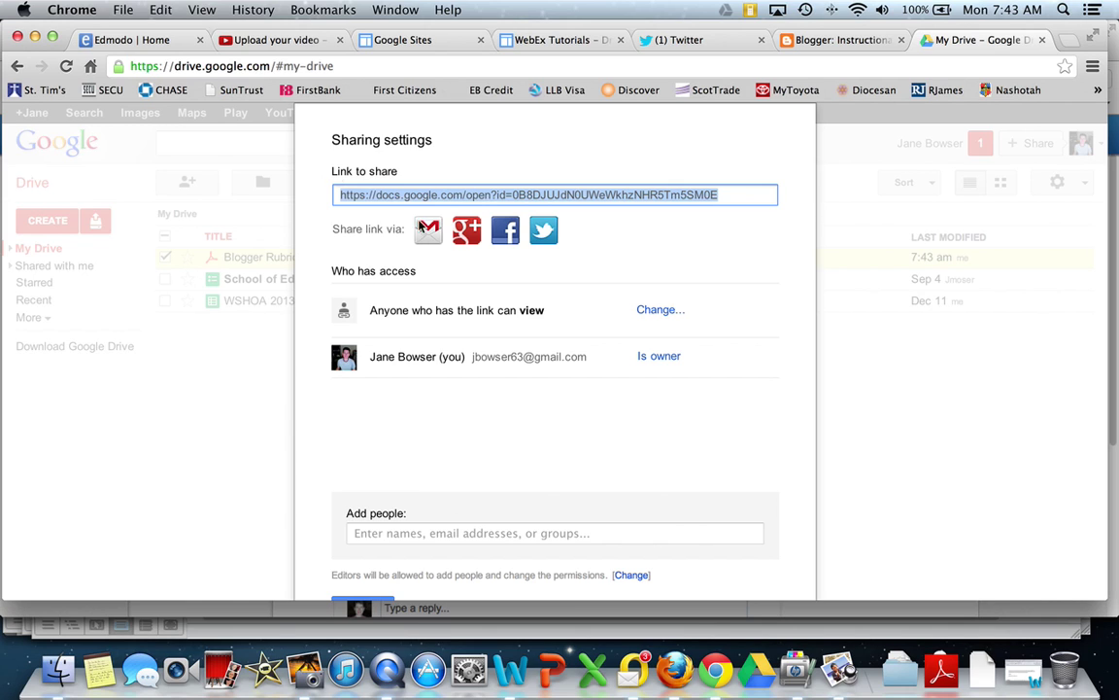
Step: Copy the Blogger Rubric.pdf share link and close the sharing settings with Done
right_click(410, 196)
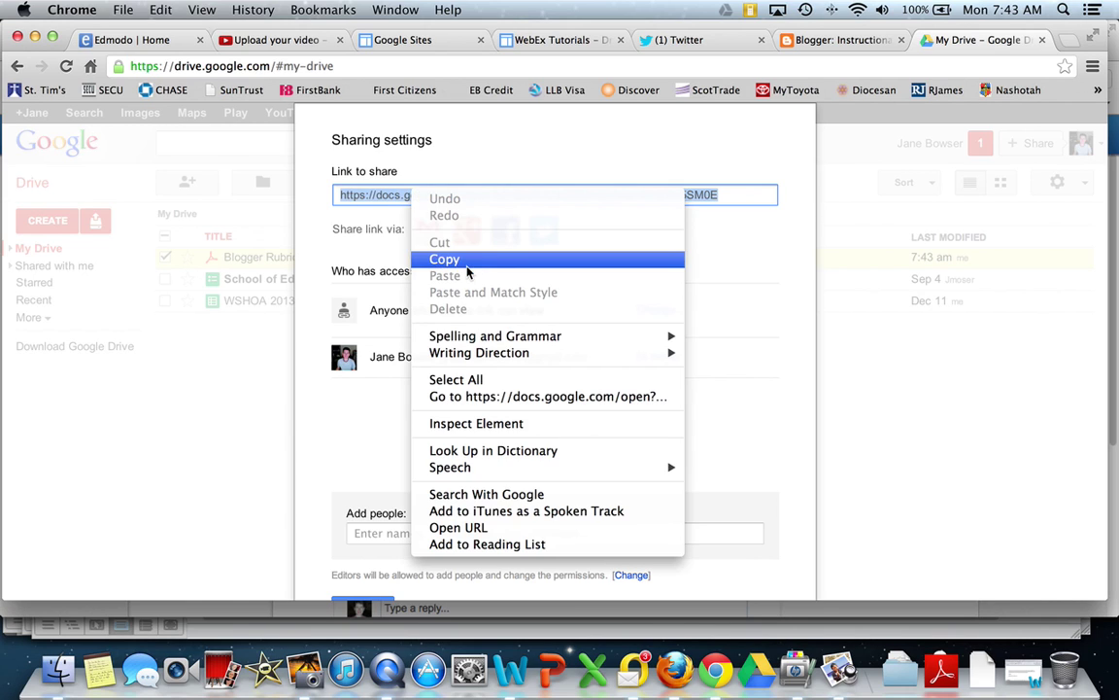
left_click(454, 259)
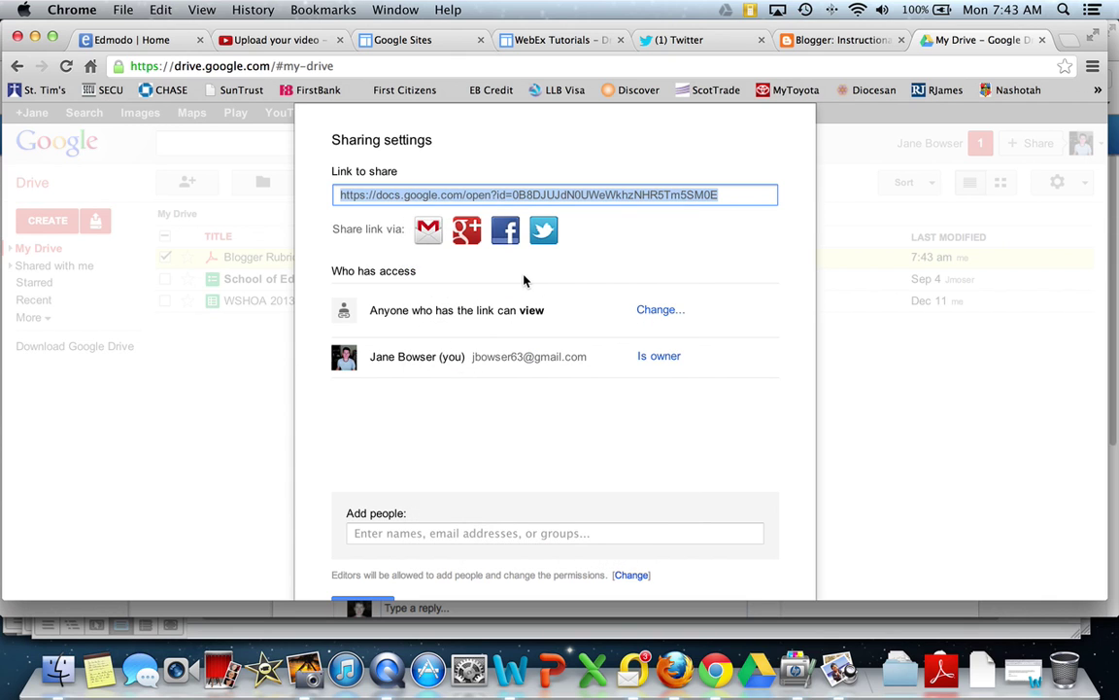
scroll(524, 281, "down", 1)
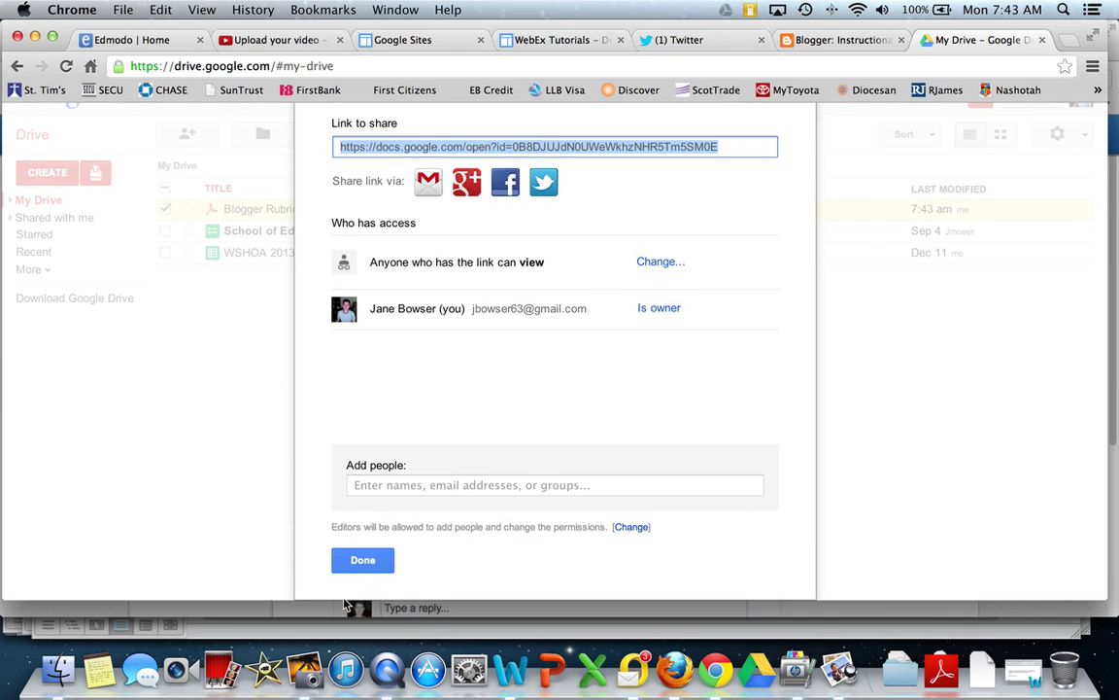
left_click(368, 563)
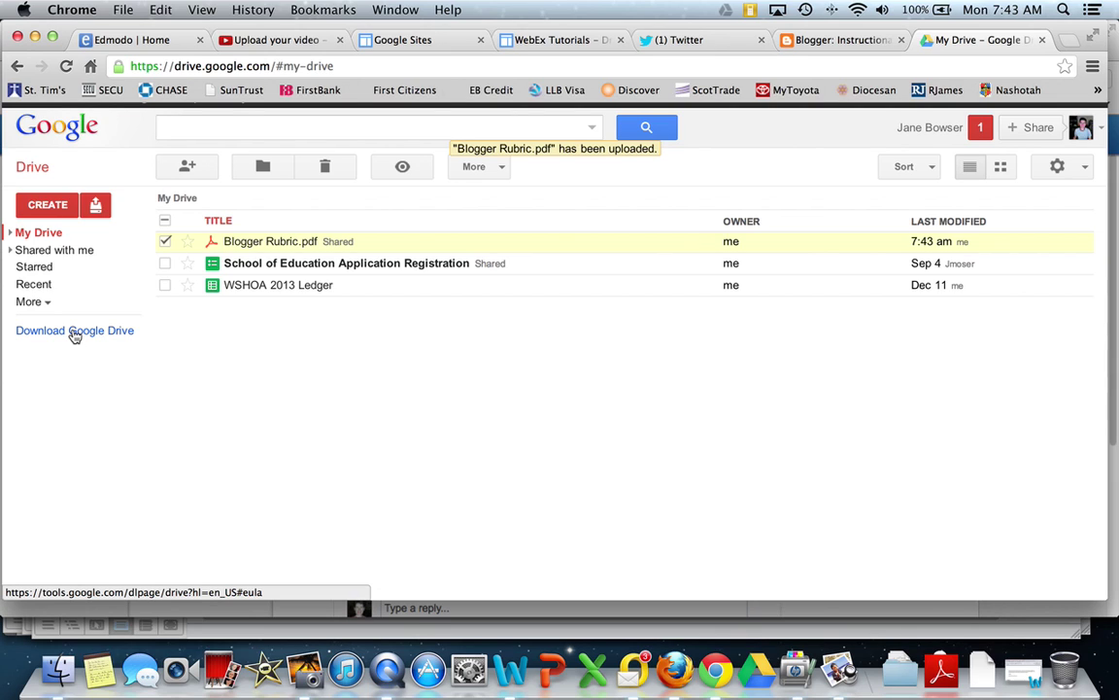
Step: Open a Finder window and show the Google Drive folder from the sidebar
left_click(59, 671)
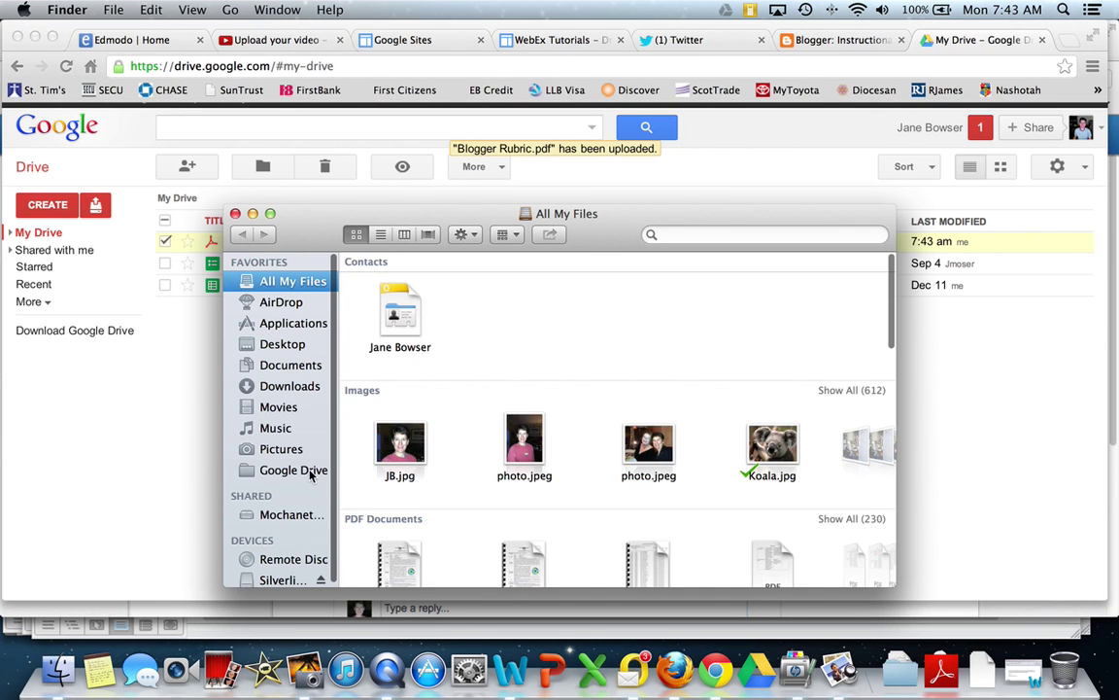
left_click(310, 472)
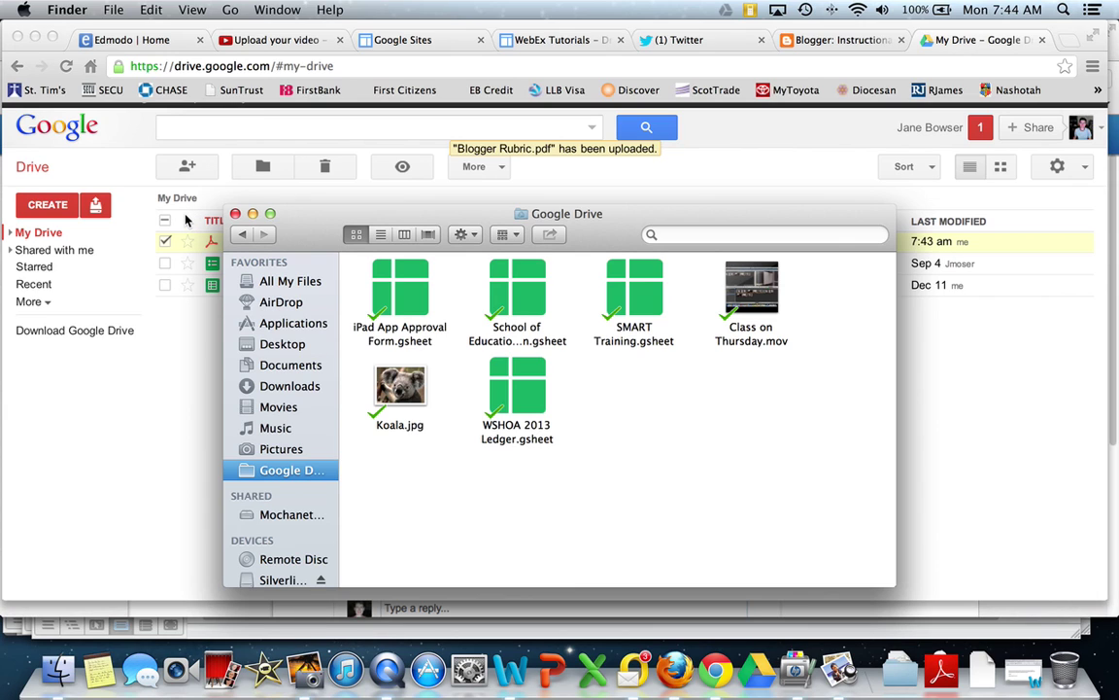
Step: Dismiss the Google Drive folder's context menu and close the Finder window
right_click(315, 472)
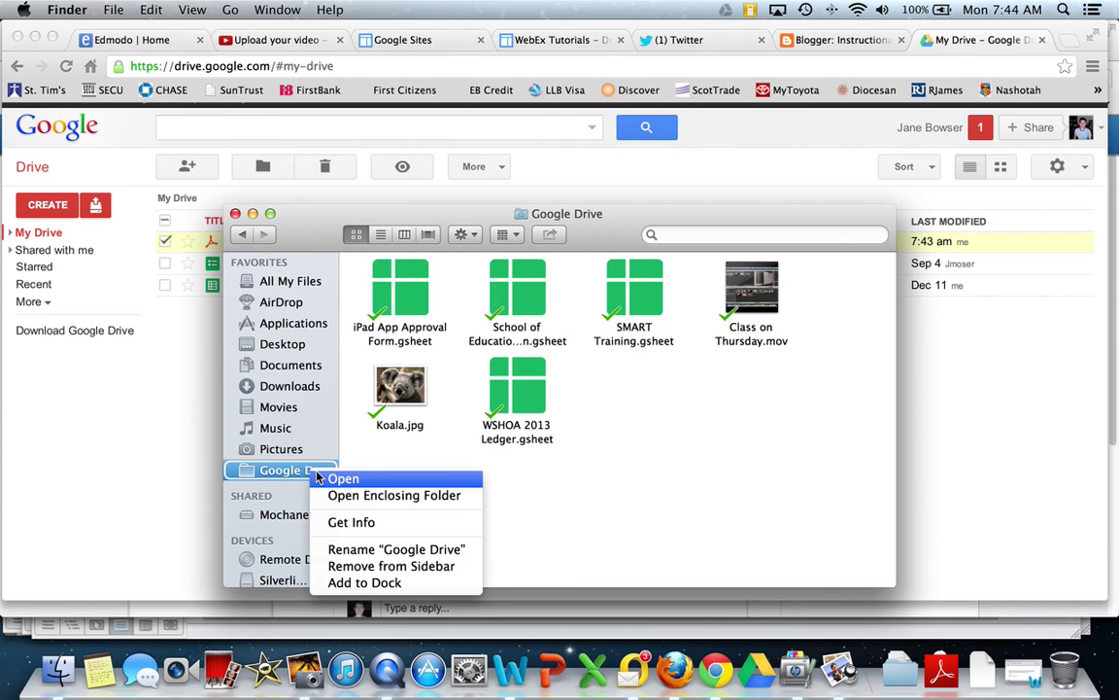
left_click(658, 497)
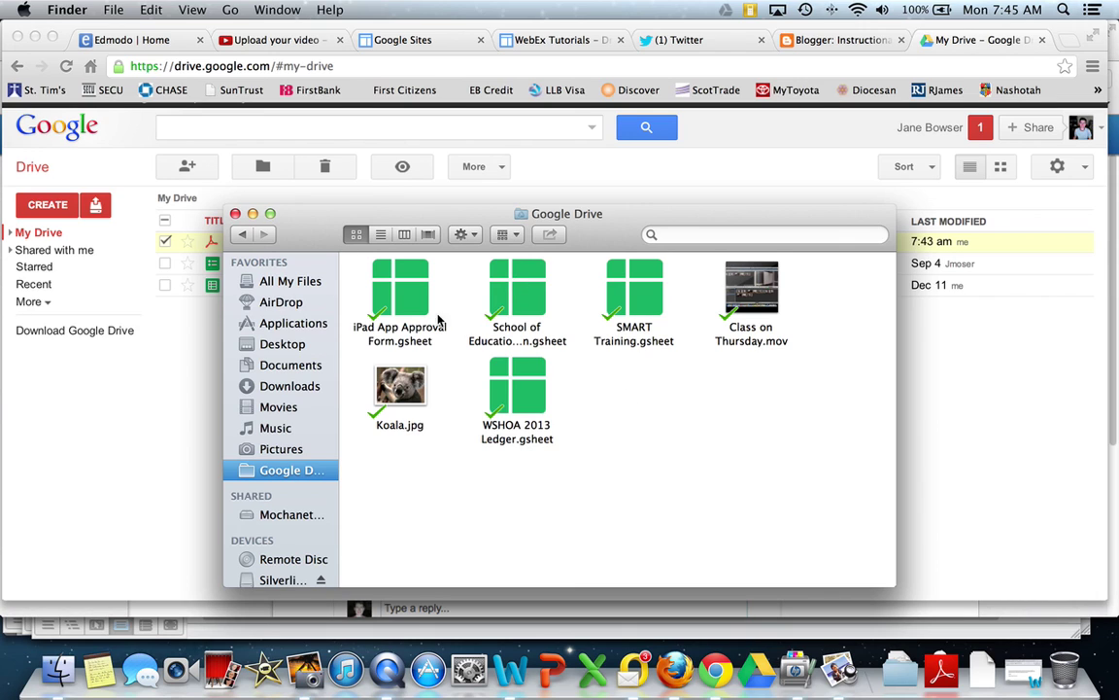
left_click(235, 213)
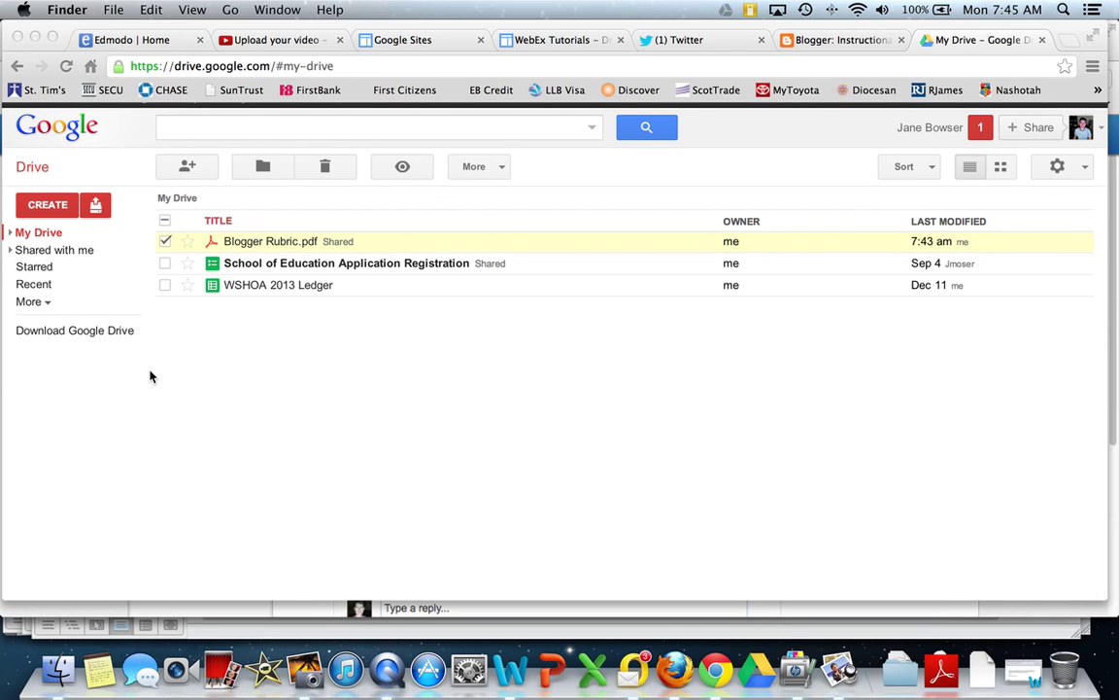